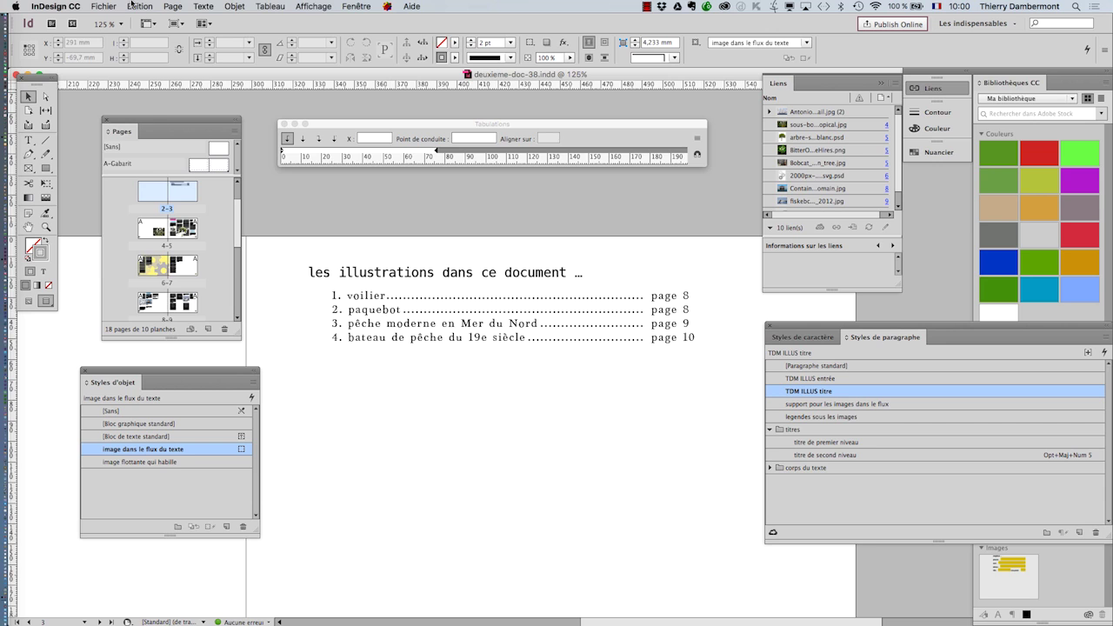
# Step: Export the document in the Adobe PDF (interactif) format, saving it as deuxieme-doc-38.pdf in the ID-premier-jour folder
pyautogui.click(112, 6)
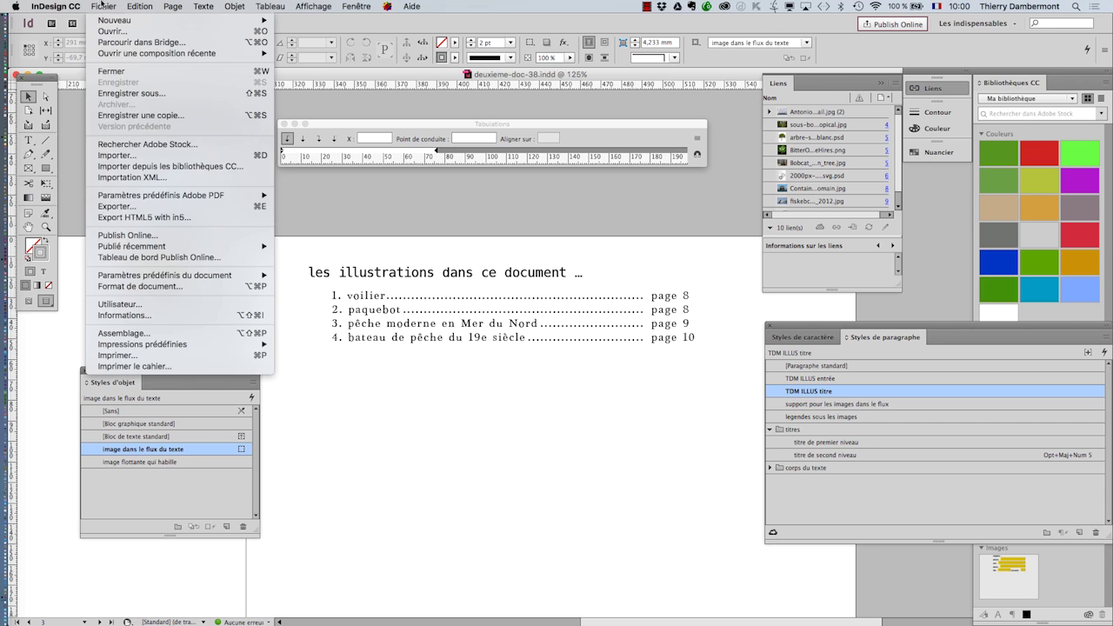
pyautogui.click(135, 207)
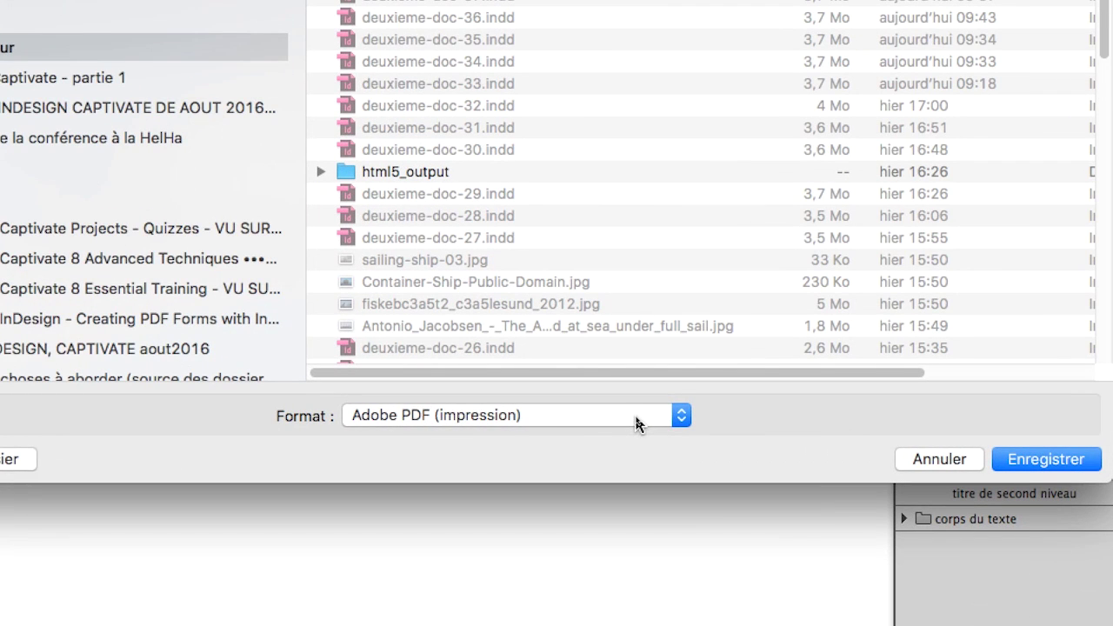
pyautogui.click(635, 417)
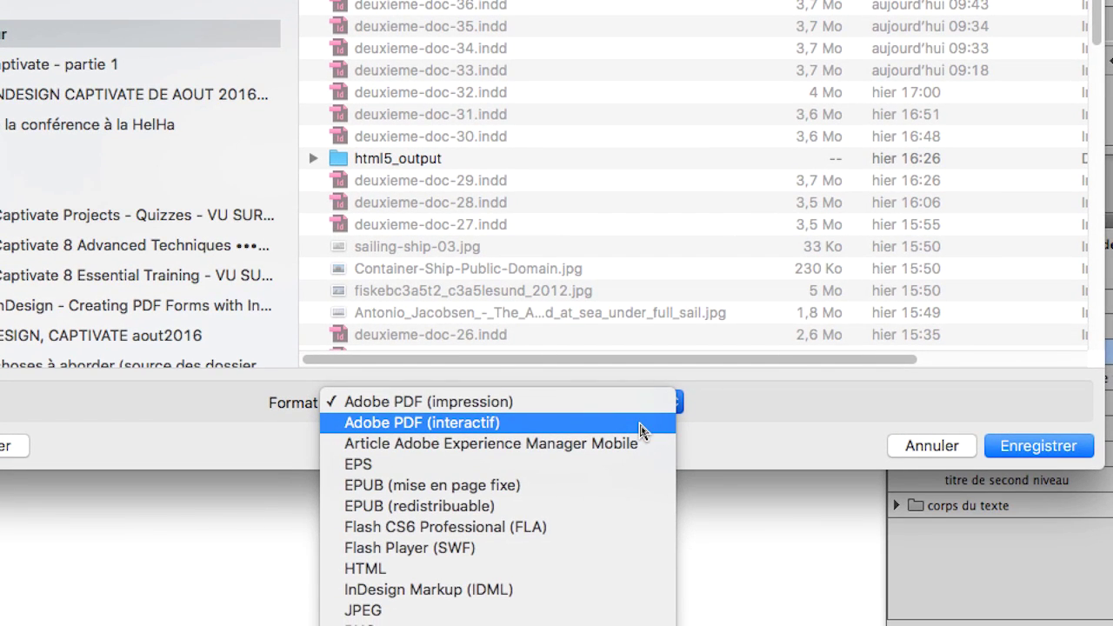
pyautogui.click(638, 425)
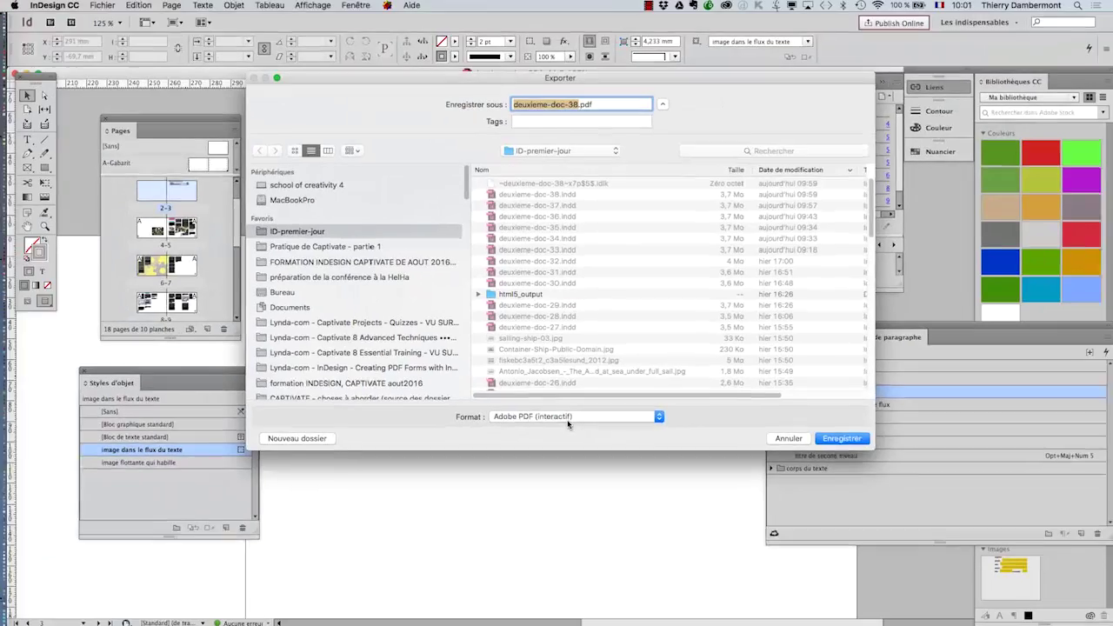
pyautogui.click(571, 417)
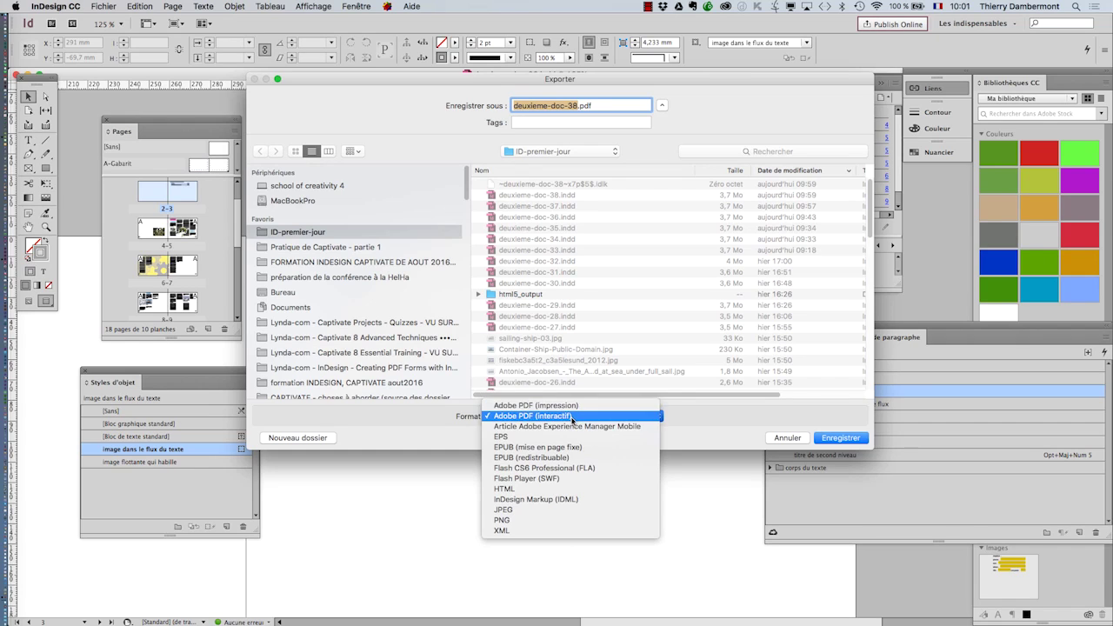
pyautogui.click(574, 417)
pyautogui.click(610, 419)
pyautogui.click(597, 418)
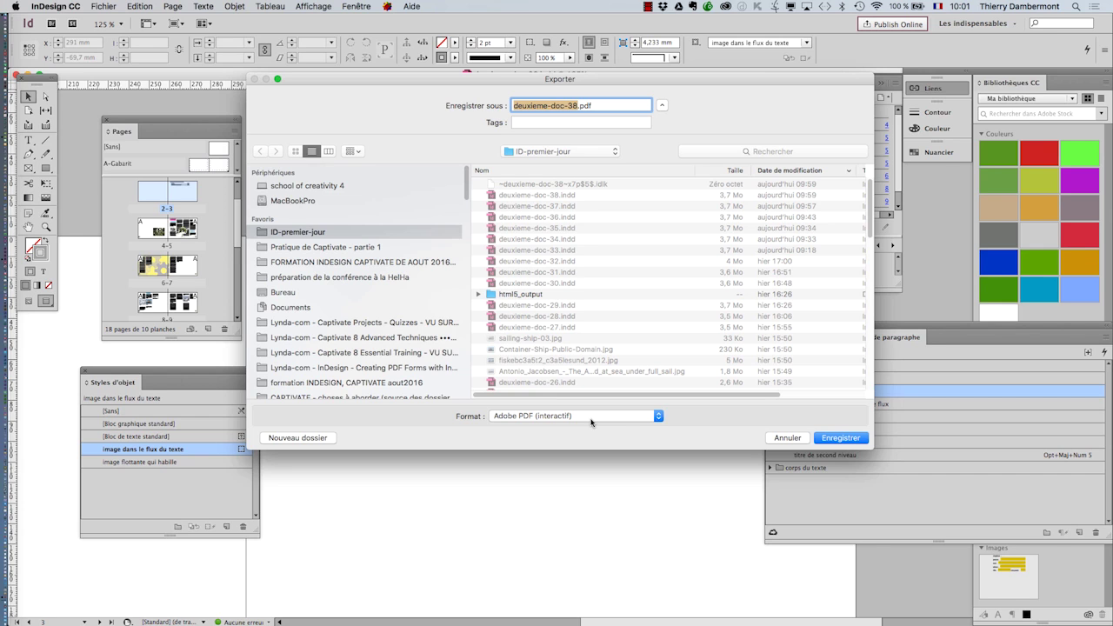
pyautogui.click(839, 440)
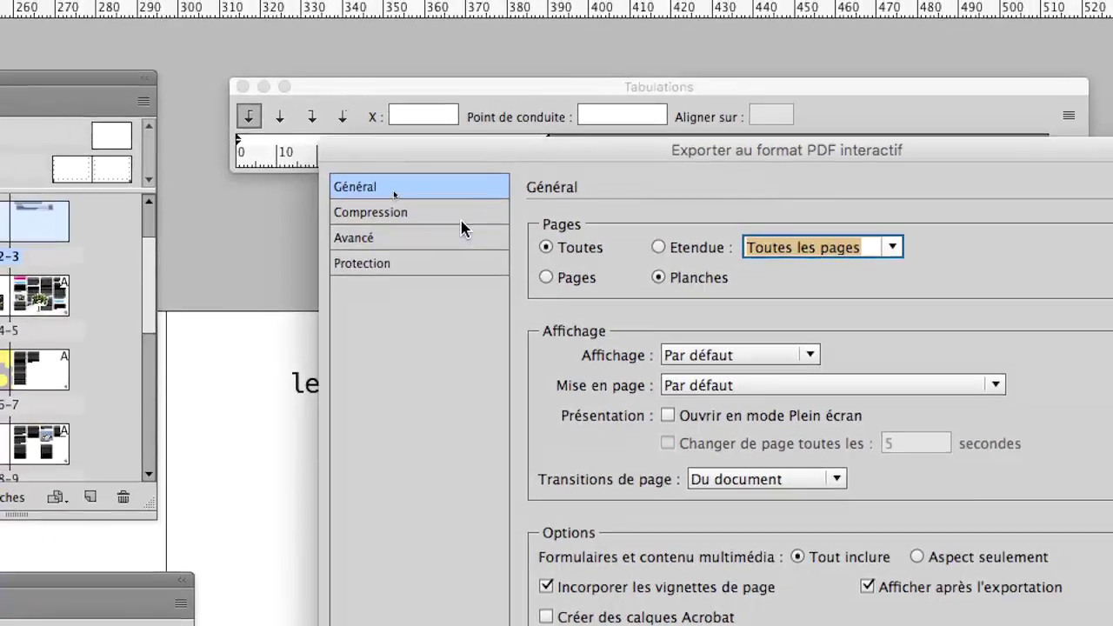
# Step: Examine the Compression, Avancé and Protection settings of the interactive PDF export and return to the Général settings
pyautogui.click(357, 165)
pyautogui.click(461, 231)
pyautogui.click(461, 251)
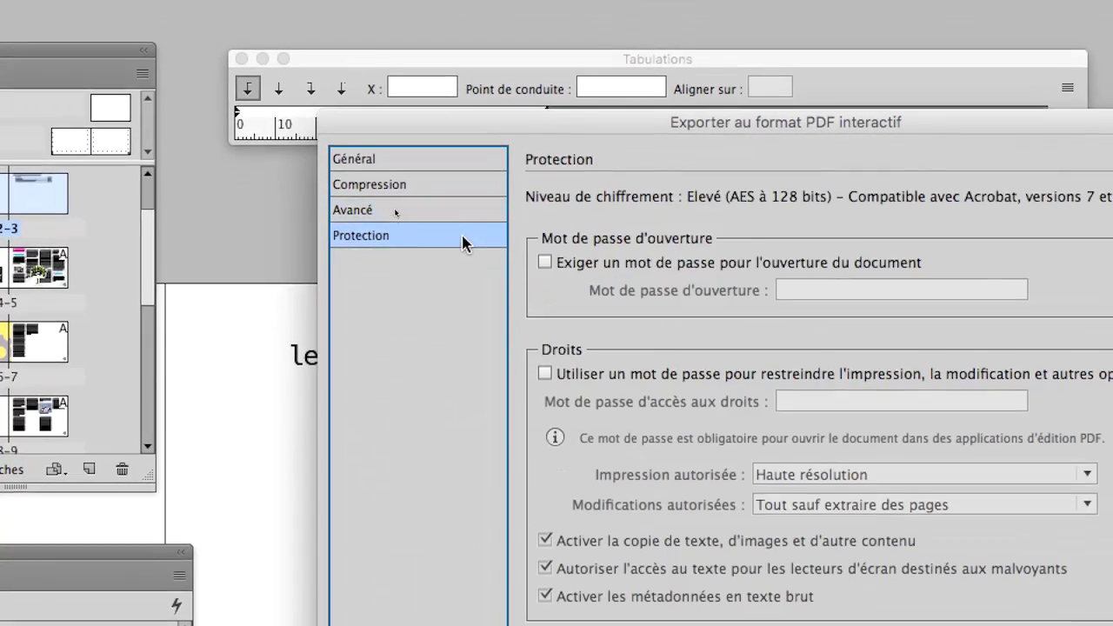
pyautogui.click(461, 231)
pyautogui.click(459, 207)
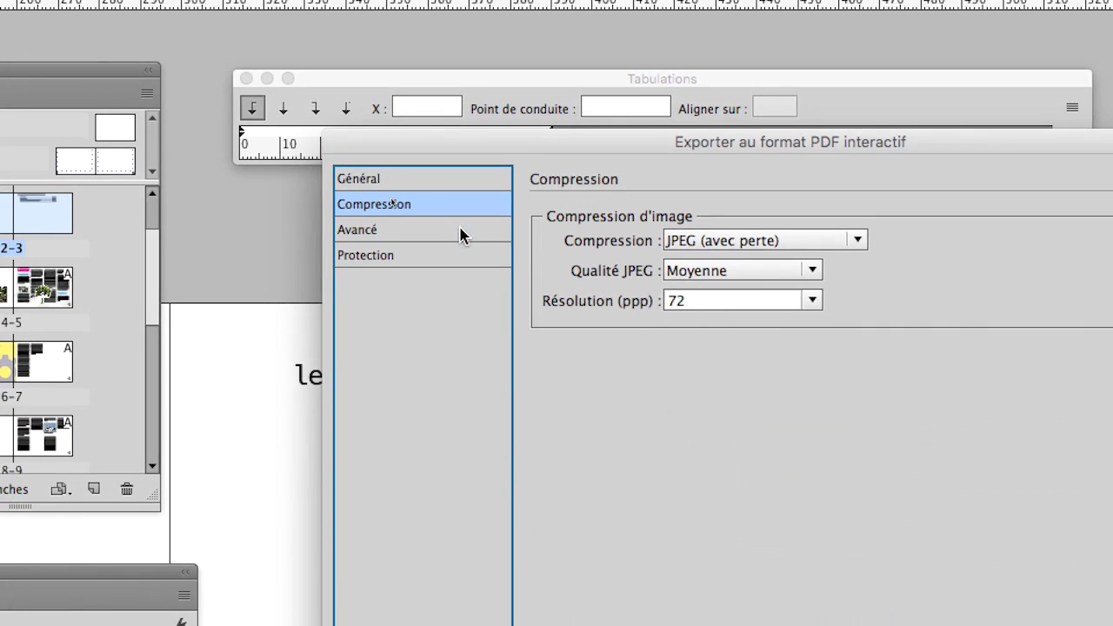
pyautogui.click(461, 244)
pyautogui.click(461, 268)
pyautogui.press('Up')
pyautogui.press('Up')
pyautogui.press('Up')
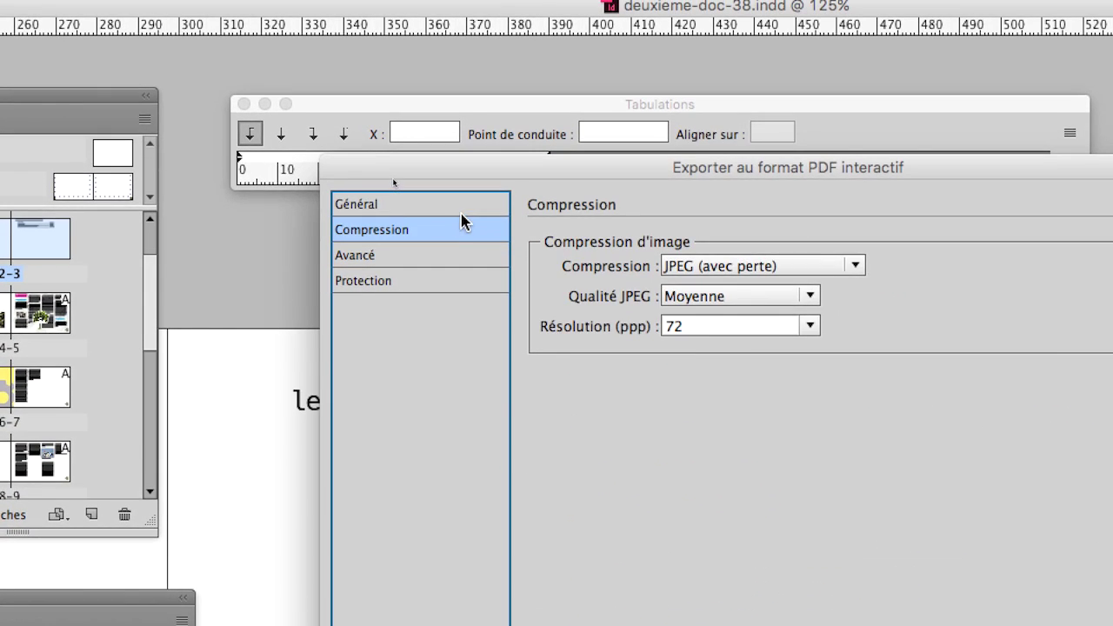
pyautogui.press('Down')
pyautogui.press('Down')
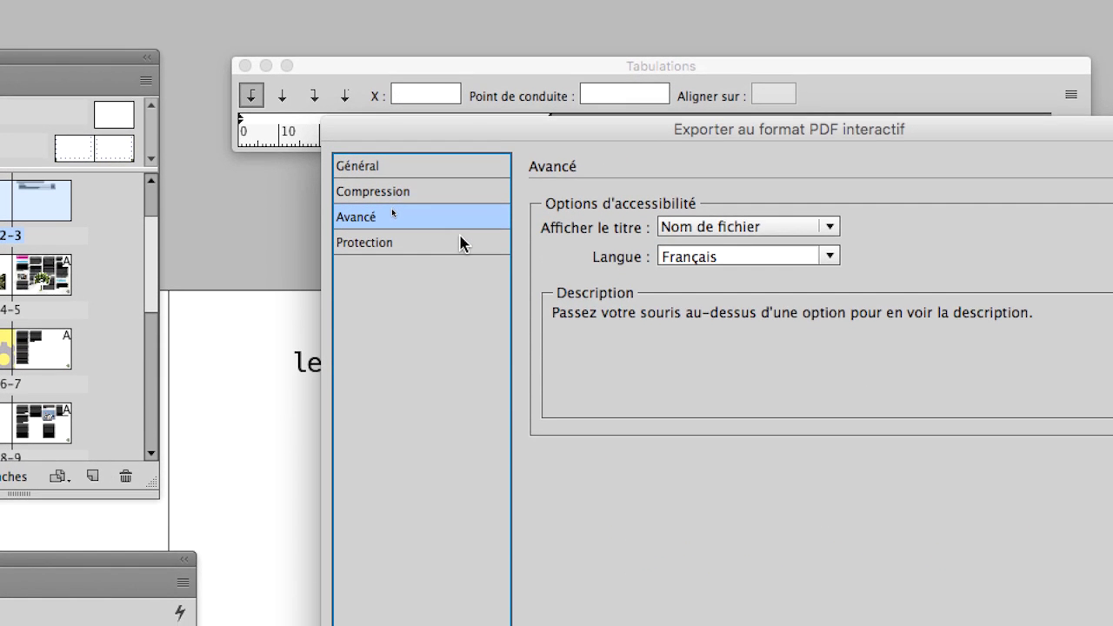
pyautogui.press('Down')
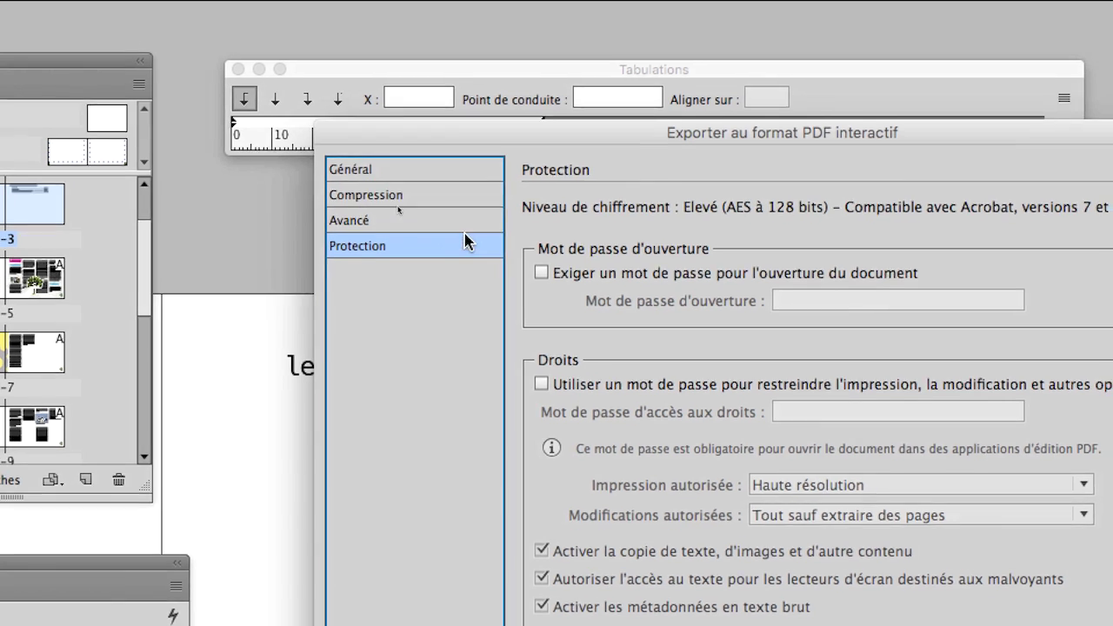
pyautogui.click(466, 210)
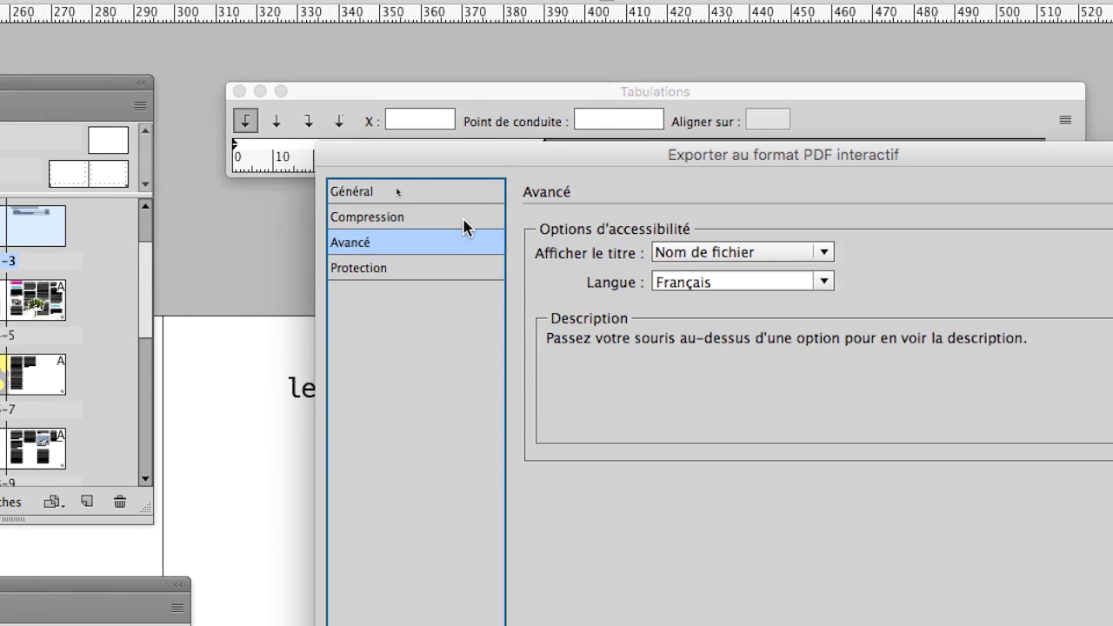
pyautogui.click(469, 188)
pyautogui.click(463, 247)
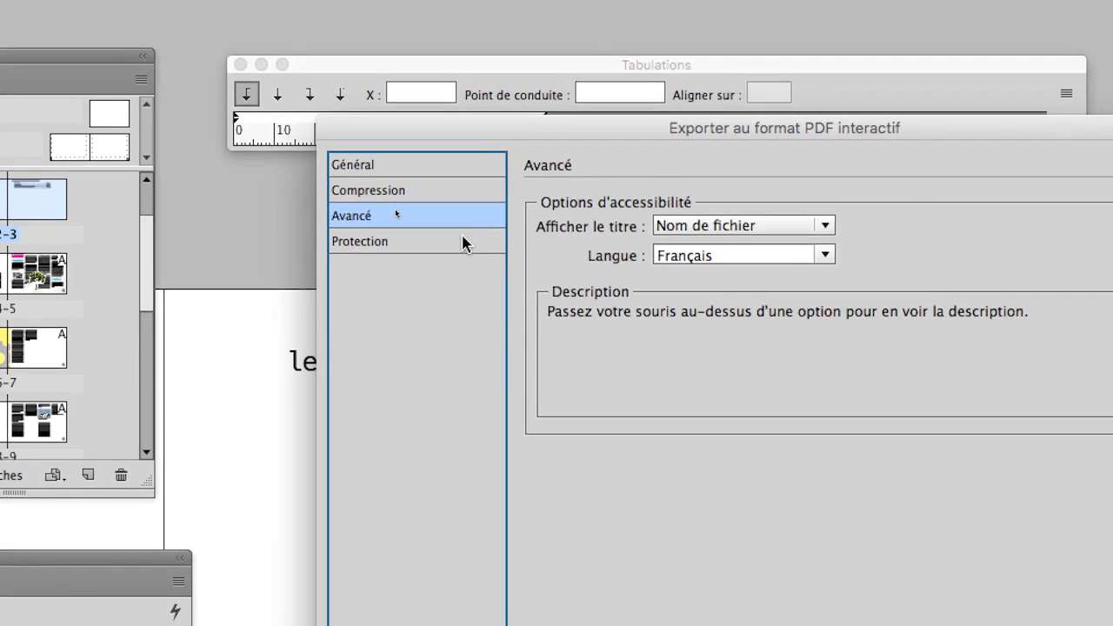
pyautogui.click(461, 271)
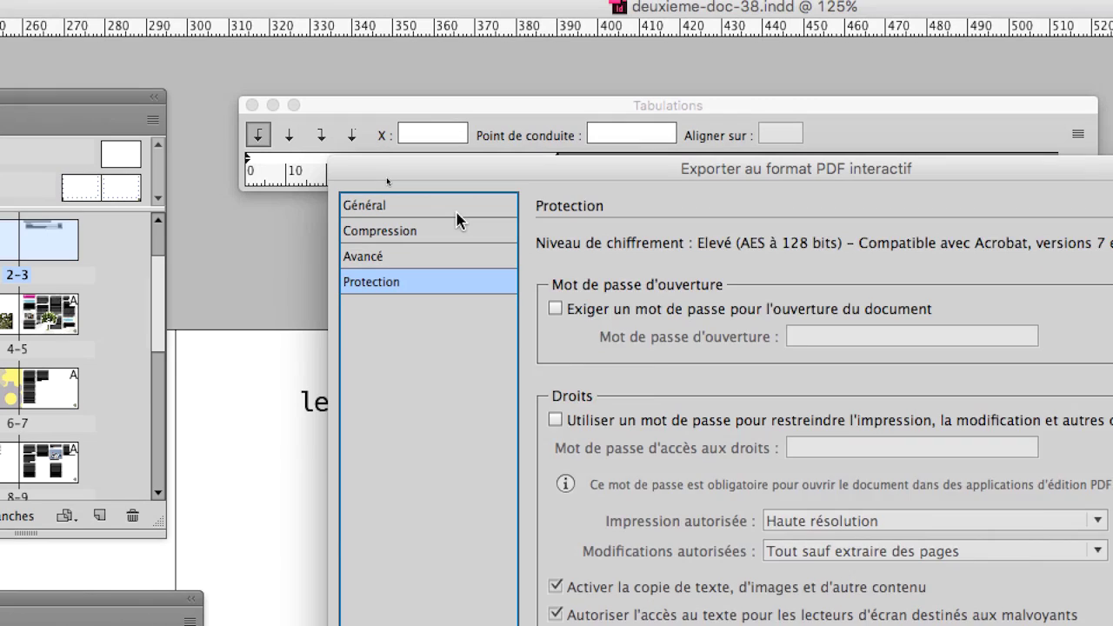
pyautogui.click(443, 171)
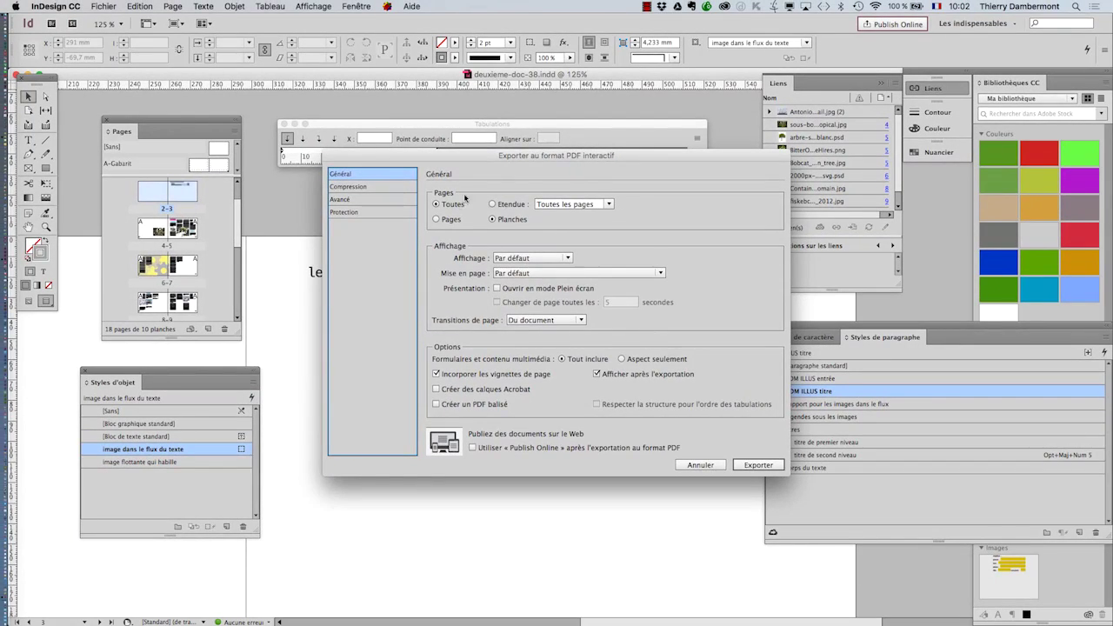
pyautogui.moveTo(581, 156); pyautogui.dragTo(549, 189)
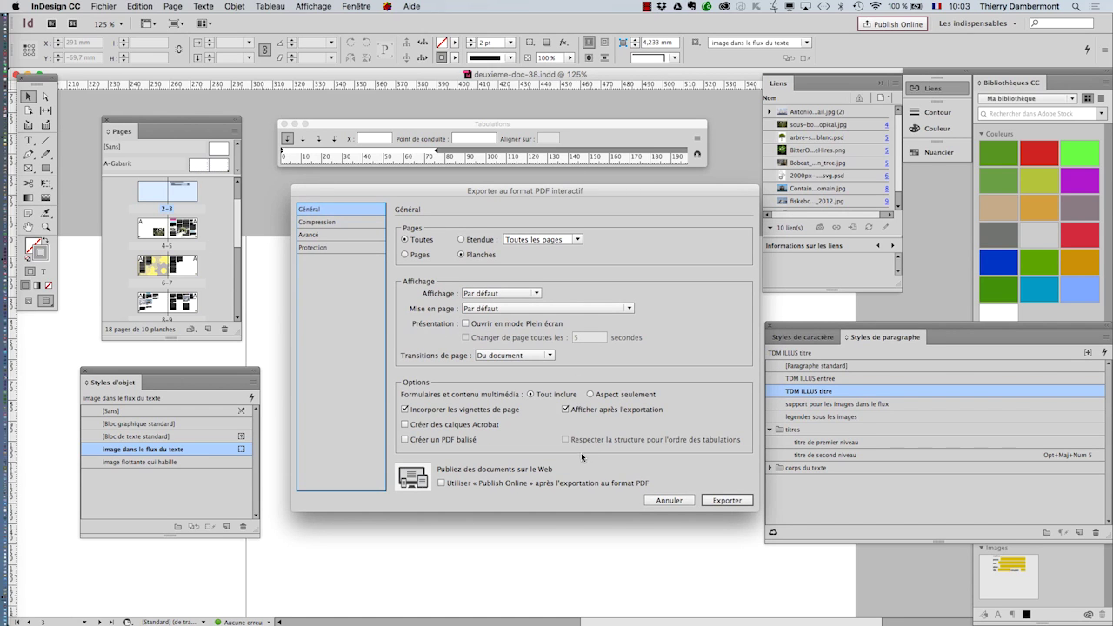
pyautogui.press('alt')
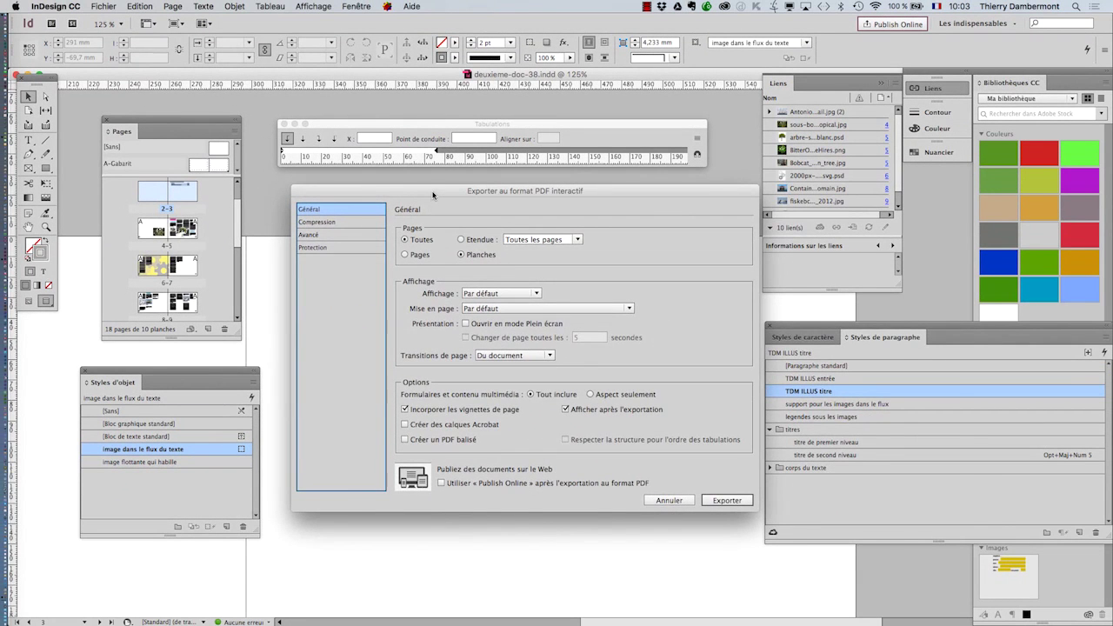
pyautogui.moveTo(435, 205); pyautogui.dragTo(561, 252)
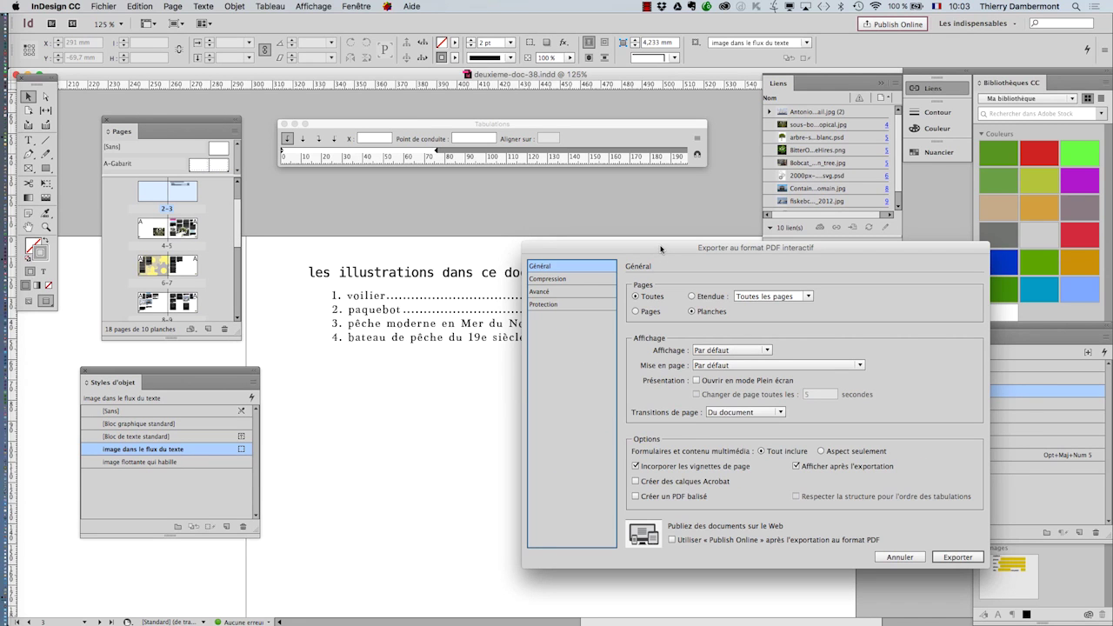
pyautogui.moveTo(661, 249); pyautogui.dragTo(643, 169)
pyautogui.press('alt')
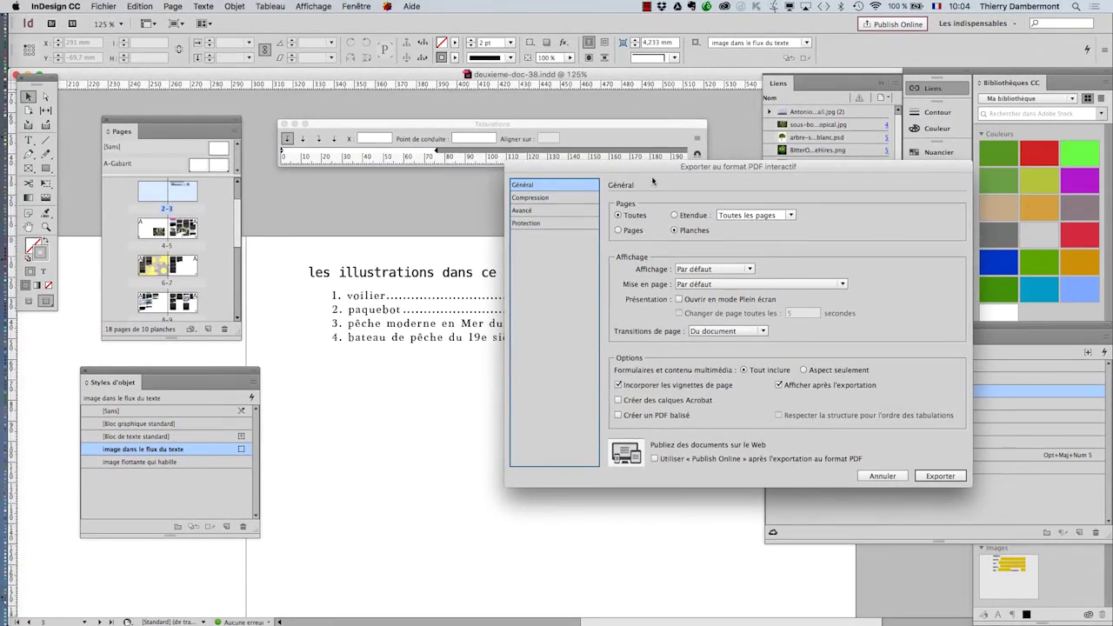
pyautogui.moveTo(650, 169); pyautogui.dragTo(584, 184)
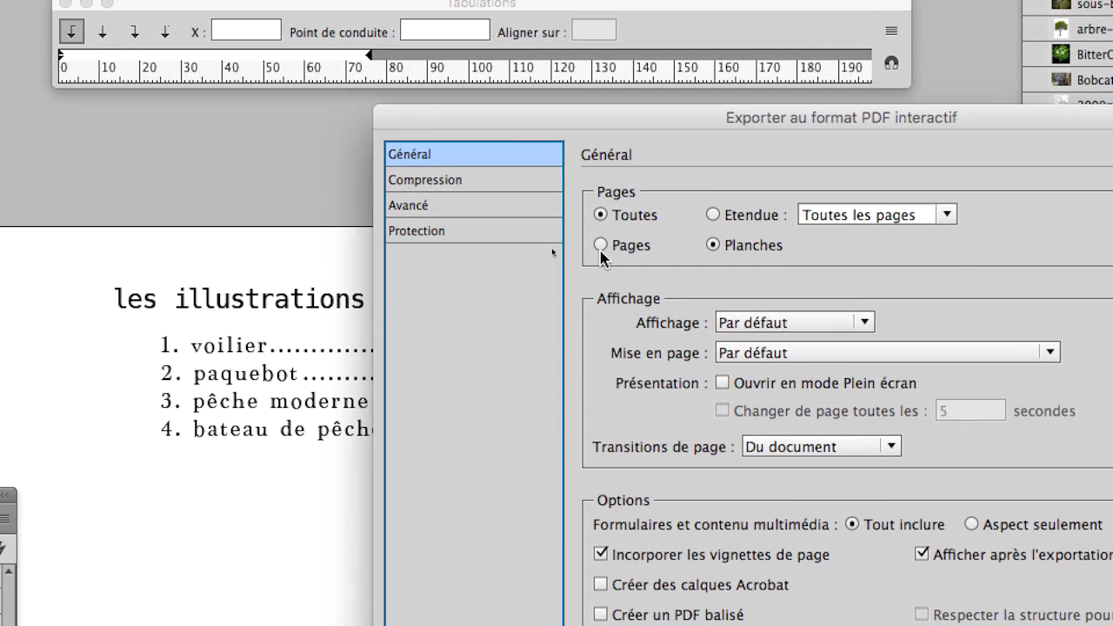
# Step: Export all pages of the interactive PDF as spreads (Planches), accepting the conversion from CMYK to RGB colours
pyautogui.click(495, 238)
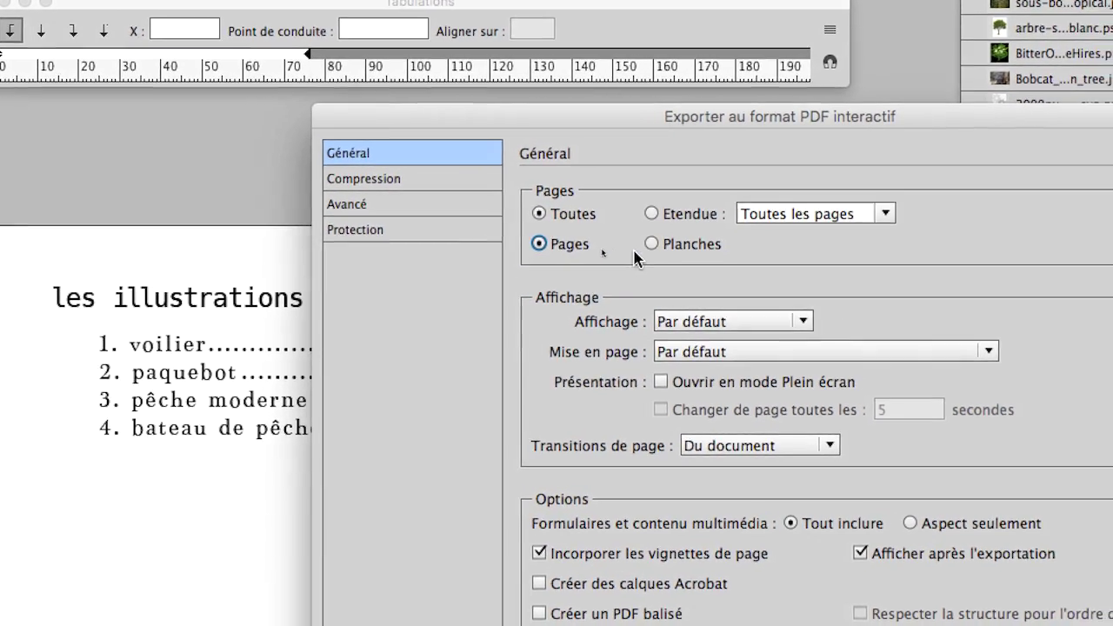
pyautogui.click(715, 248)
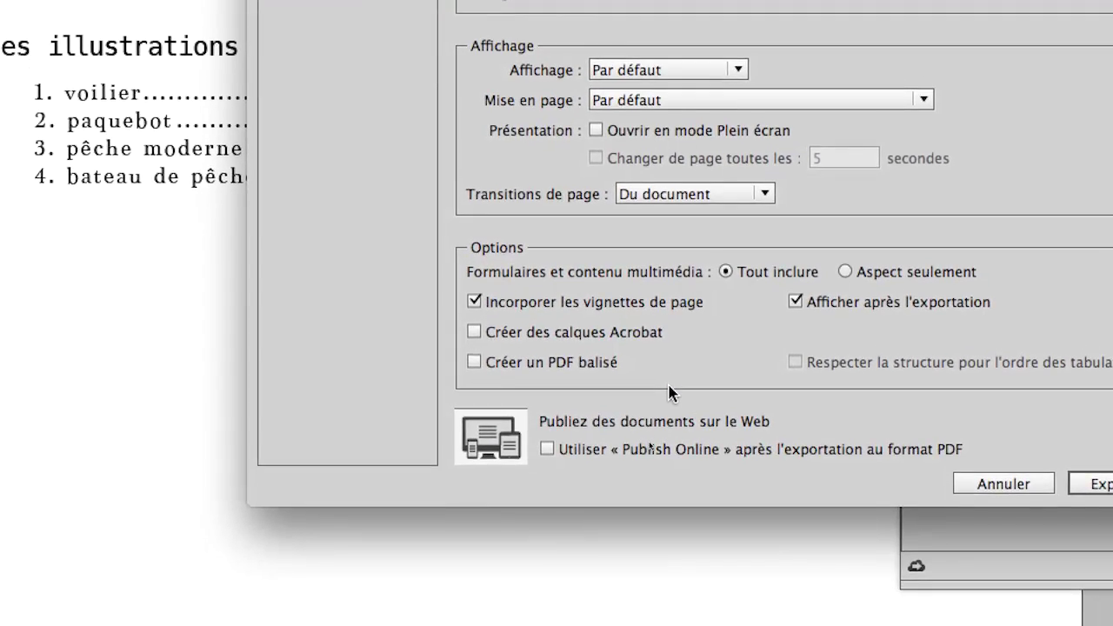
pyautogui.press('alt')
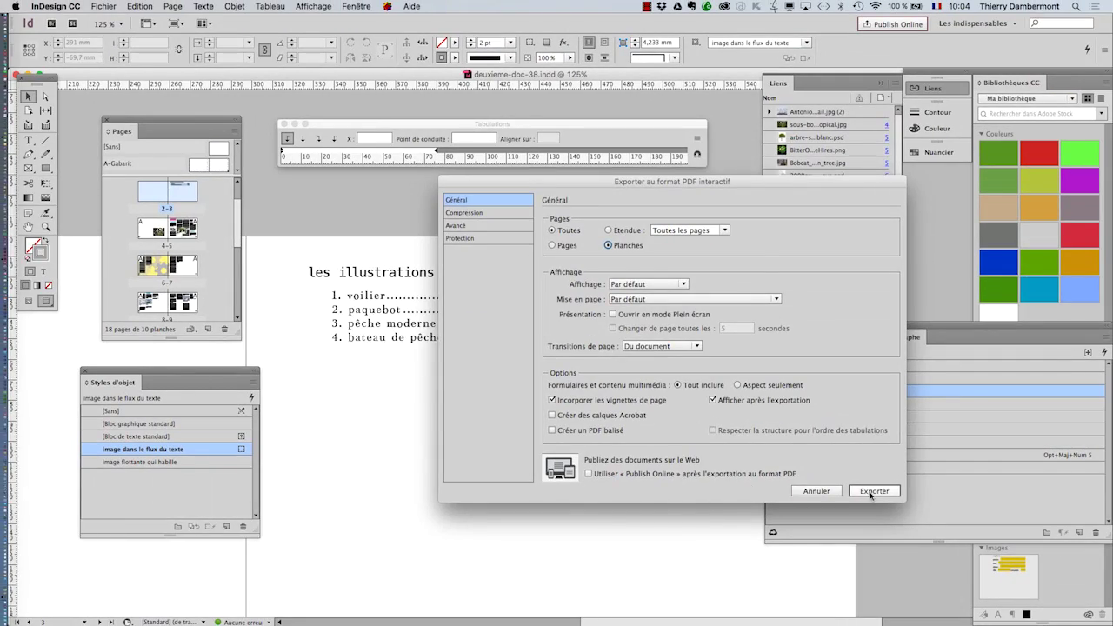
pyautogui.click(882, 486)
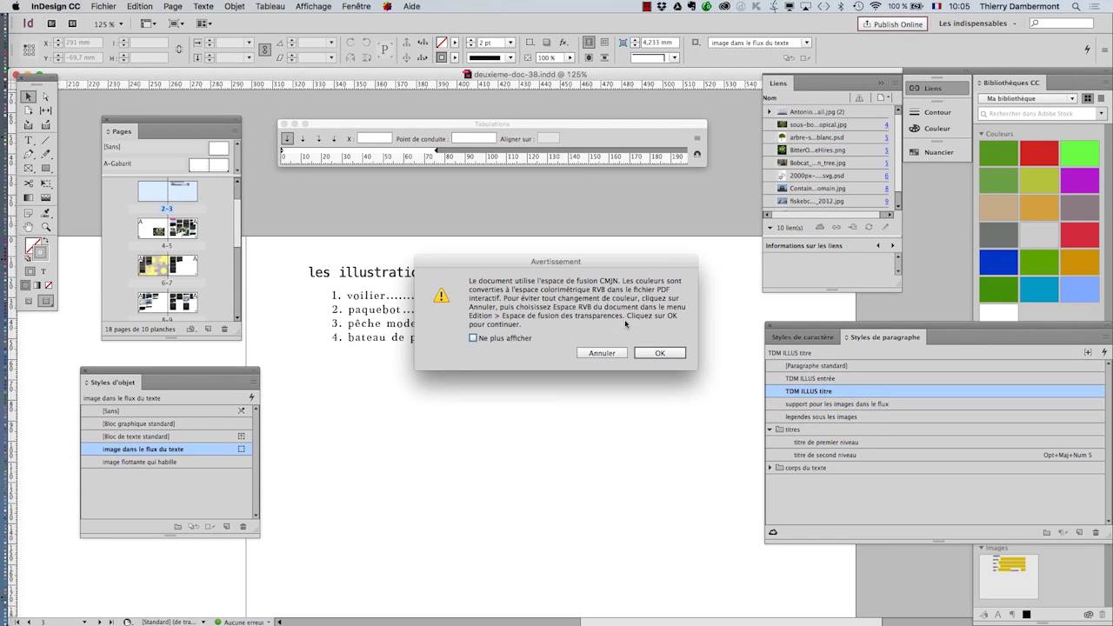
pyautogui.click(660, 353)
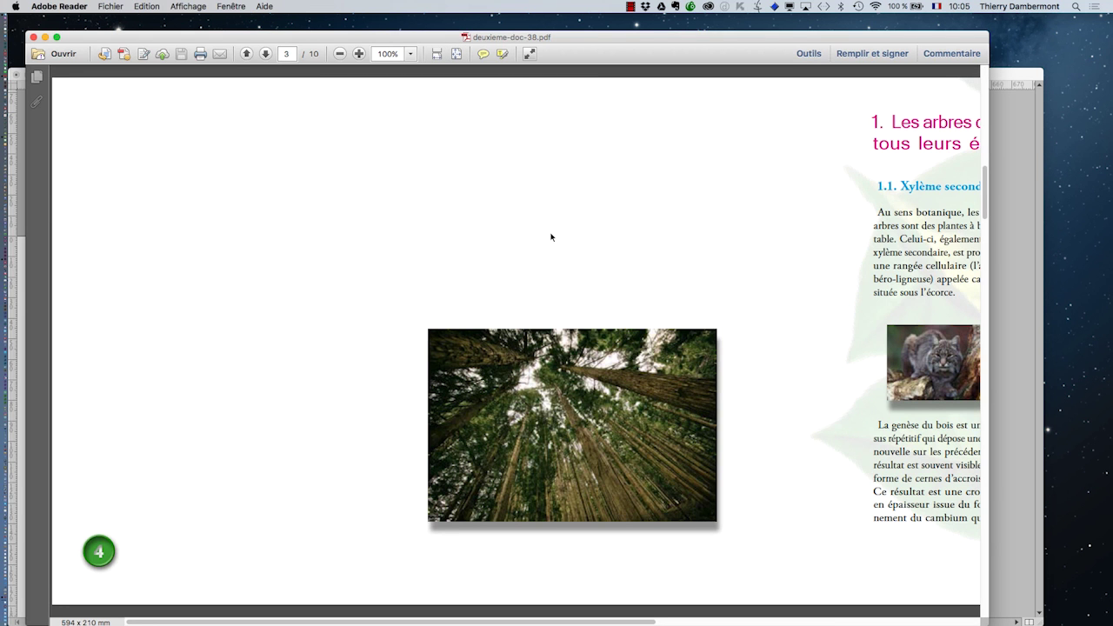
# Step: In Adobe Reader, view whole spreads of the exported PDF, browse through them and return to the list of illustrations
pyautogui.press('super+minus')
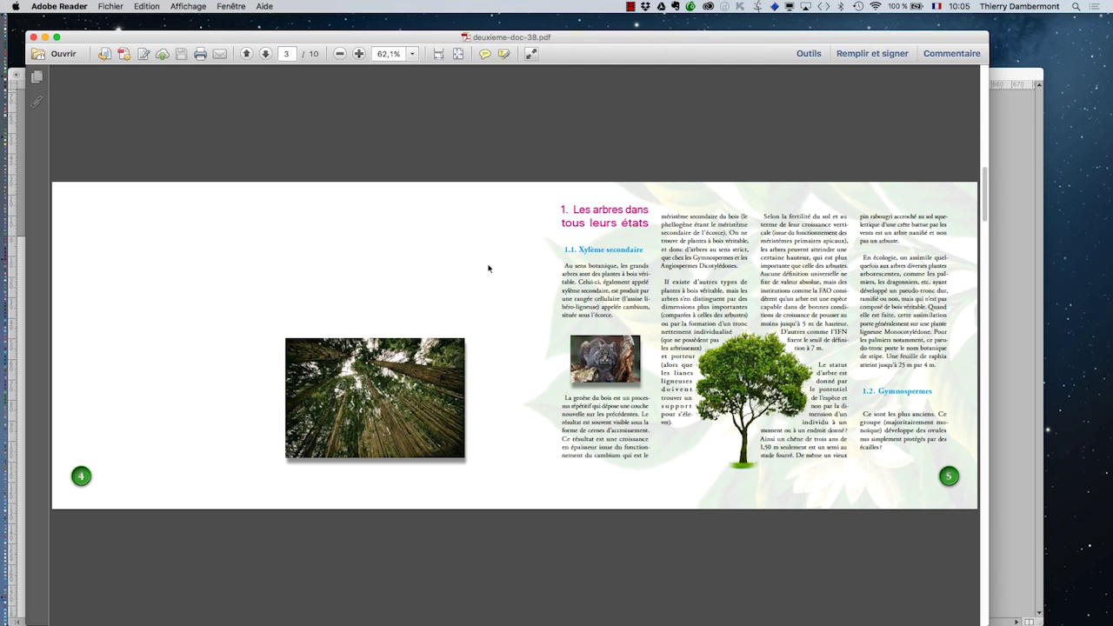
pyautogui.press('Right')
pyautogui.press('Right')
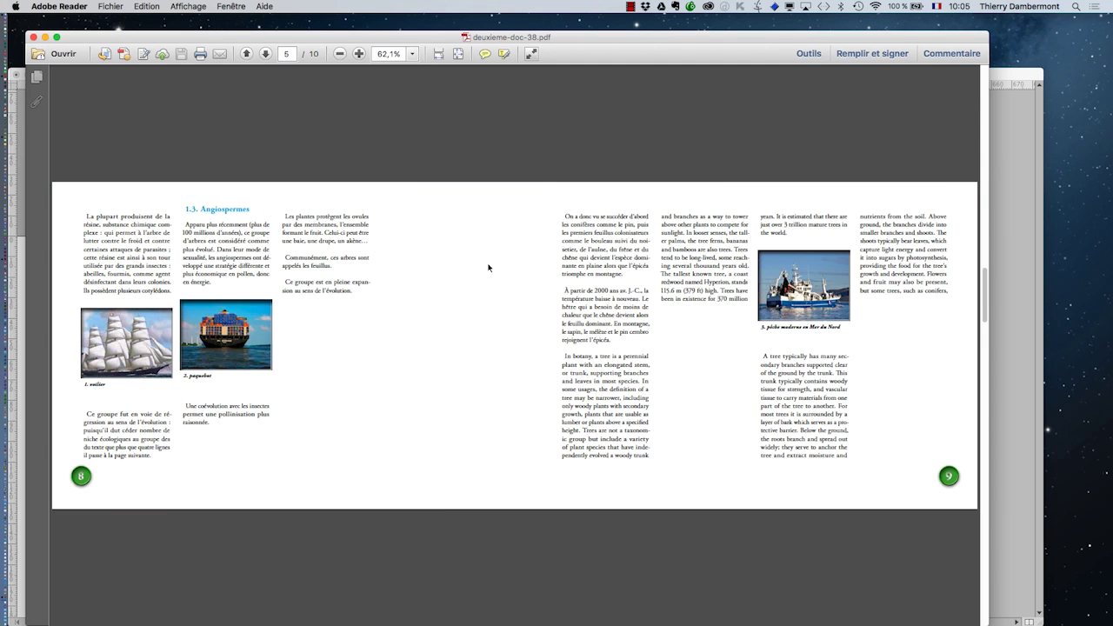
pyautogui.press('Left')
pyautogui.press('Left')
pyautogui.press('Left')
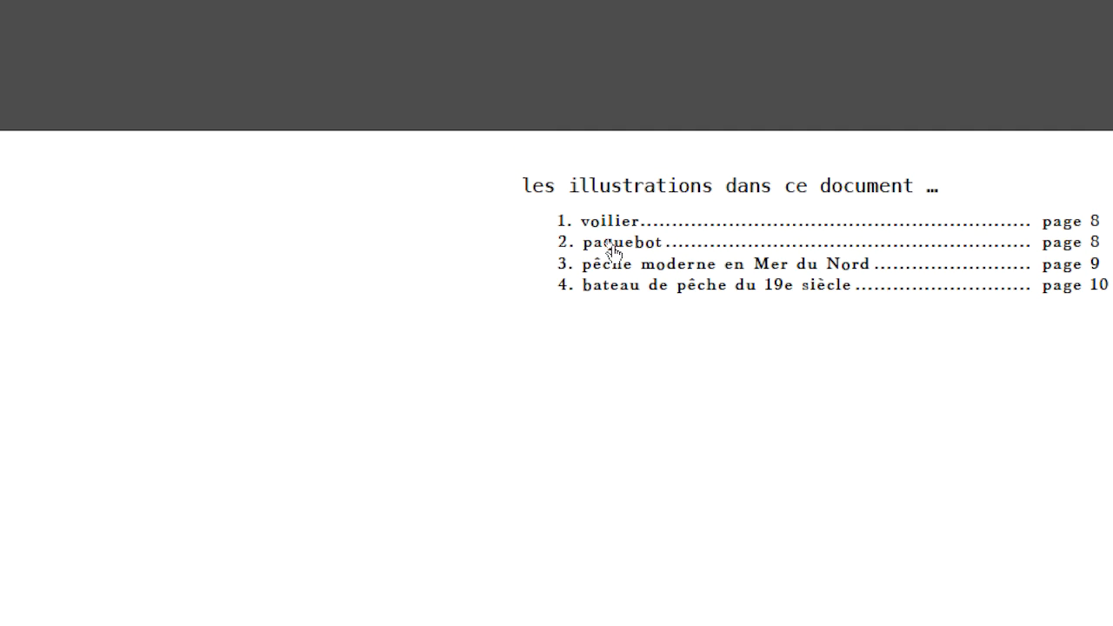
# Step: Test the illustration list's links by following "paquebot", returning to the list and following "pêche moderne en Mer du Nord"
pyautogui.click(608, 238)
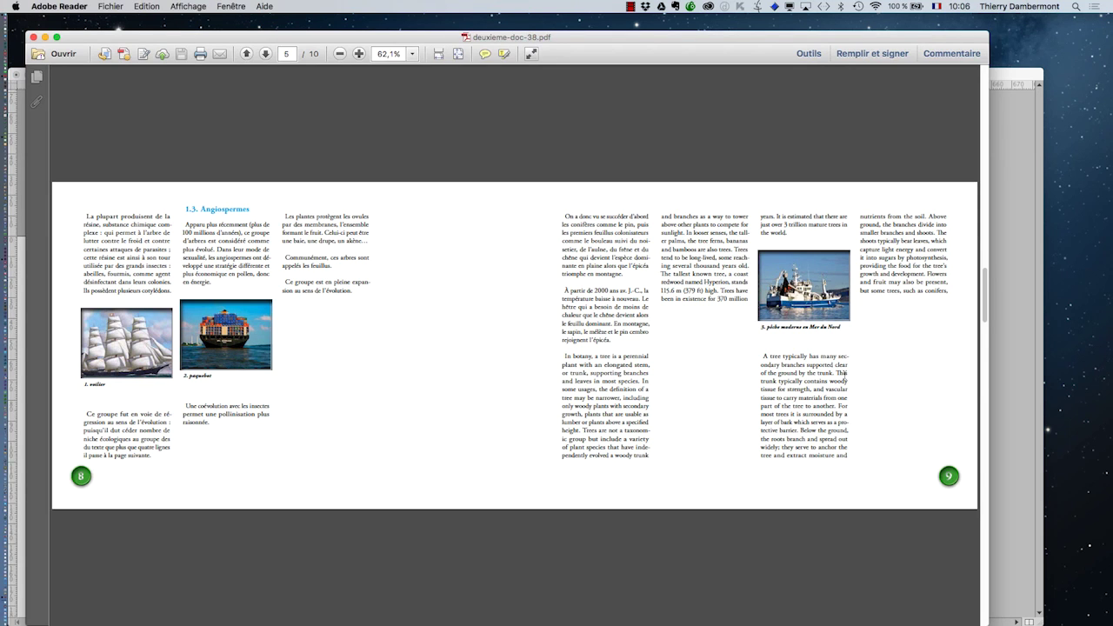
pyautogui.scroll(5, 826, 348)
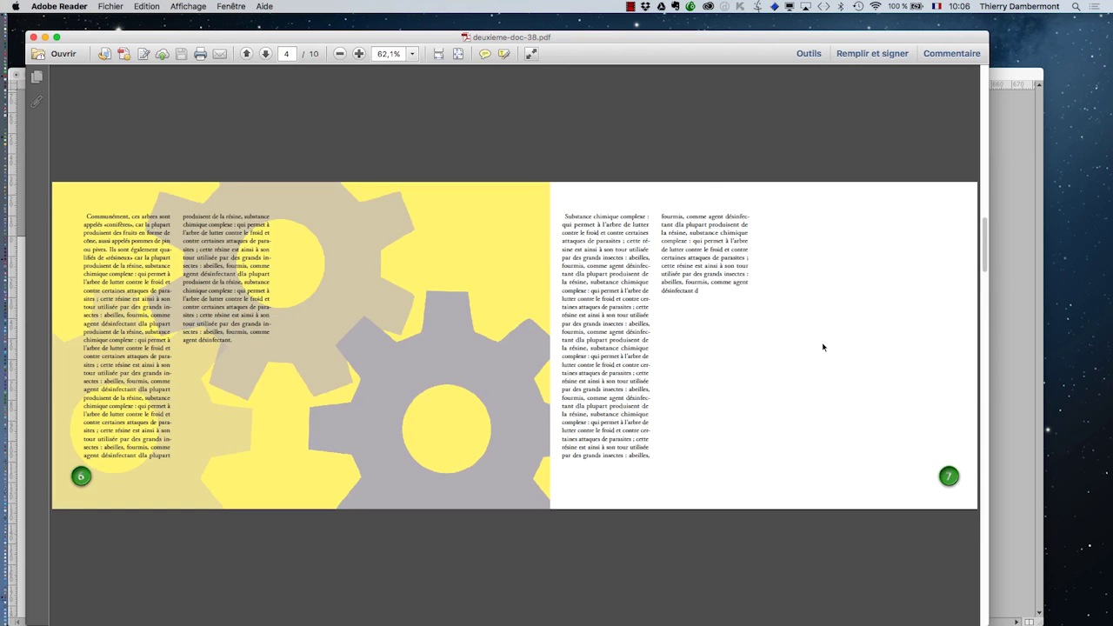
pyautogui.scroll(-3, 823, 345)
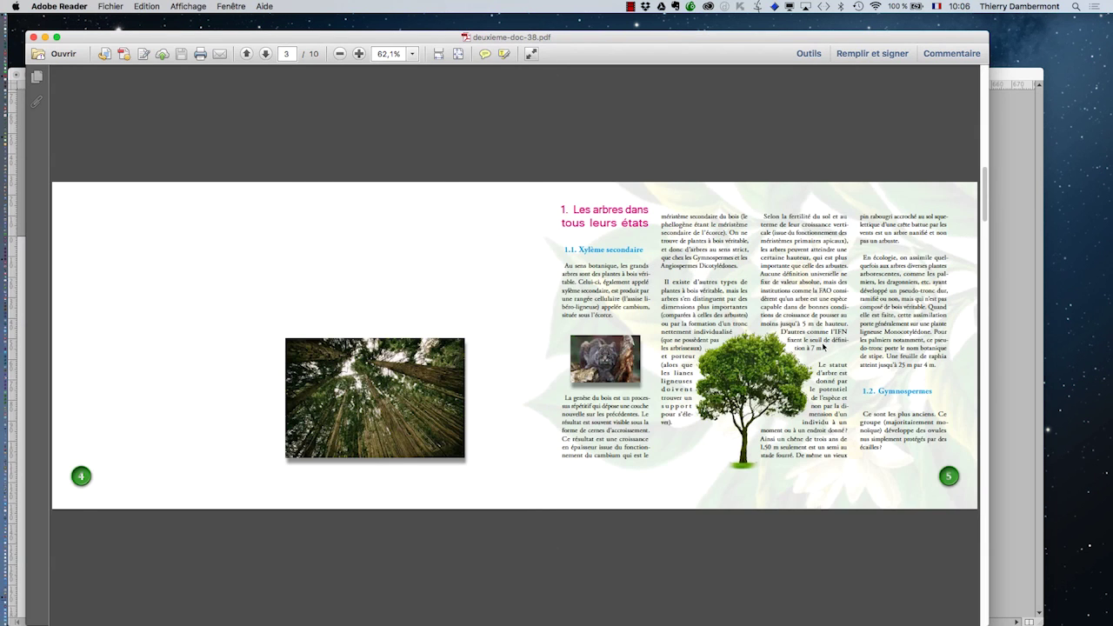
pyautogui.scroll(2, 822, 345)
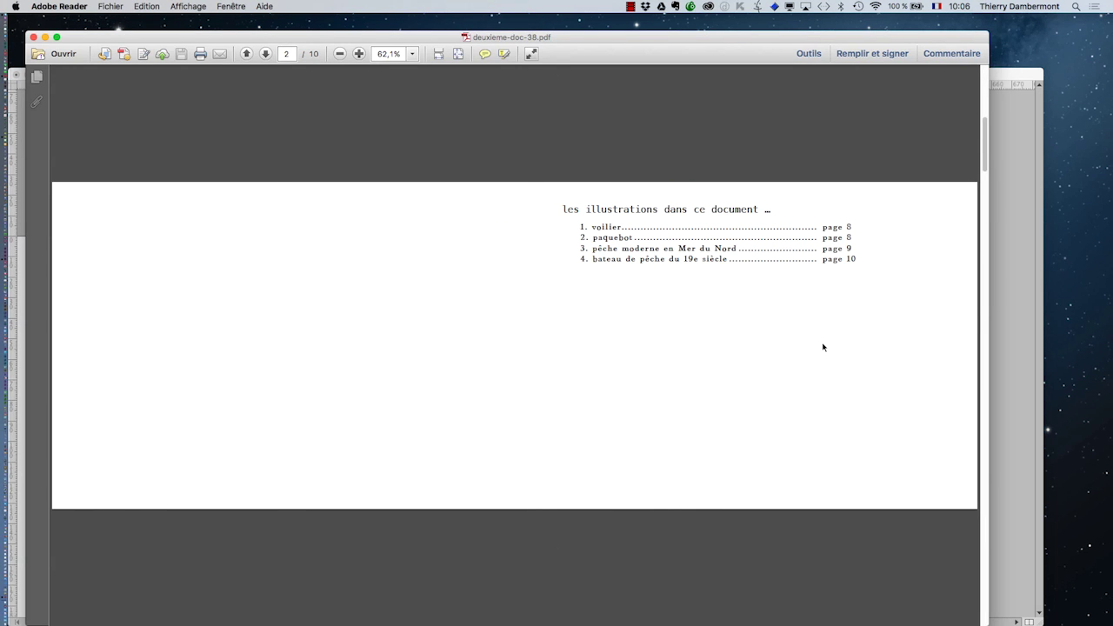
pyautogui.click(712, 250)
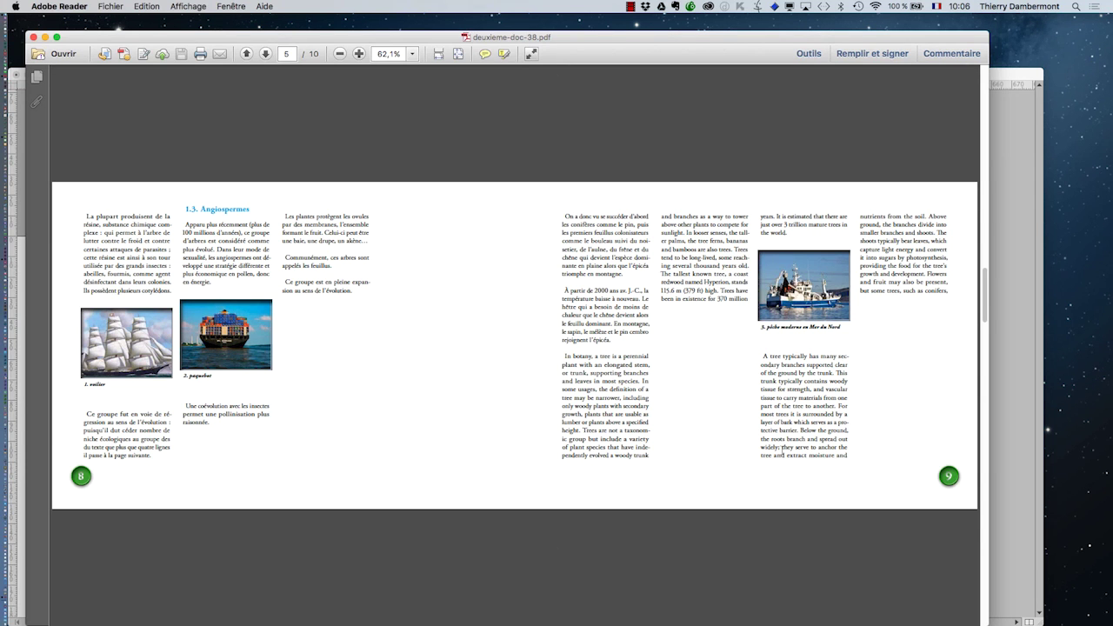